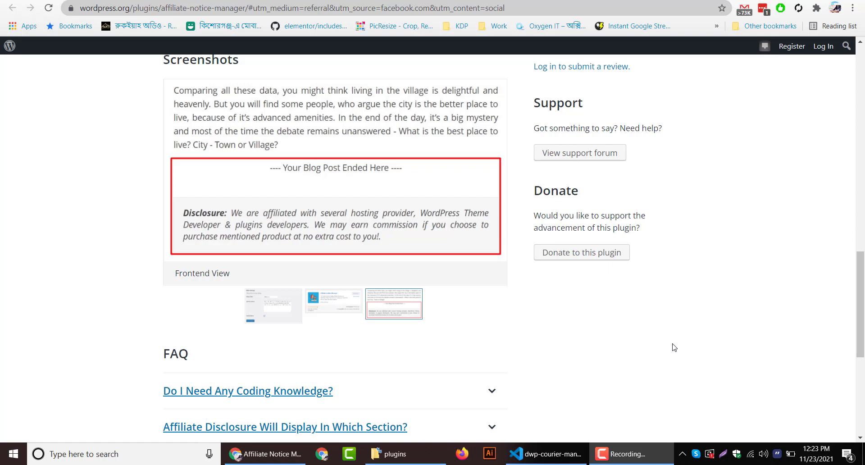
- Review the plugin's frontend screenshot, then bring up the Homerudder blog tab
mouse_move(389, 242)
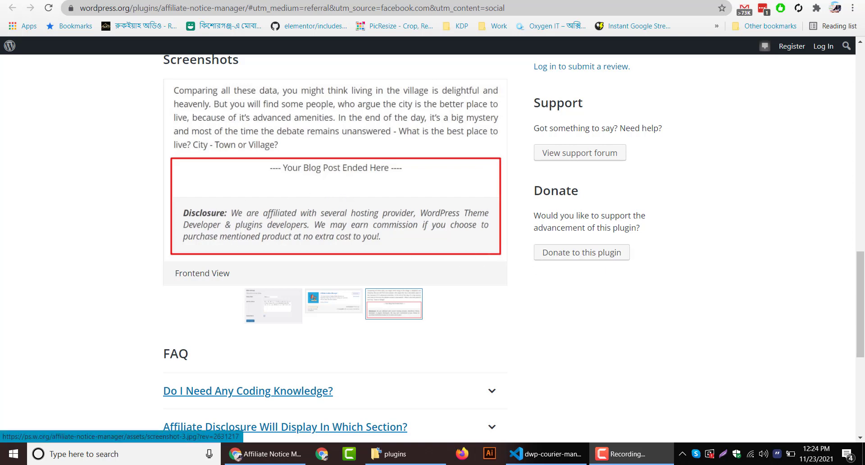
key(ctrl+Tab)
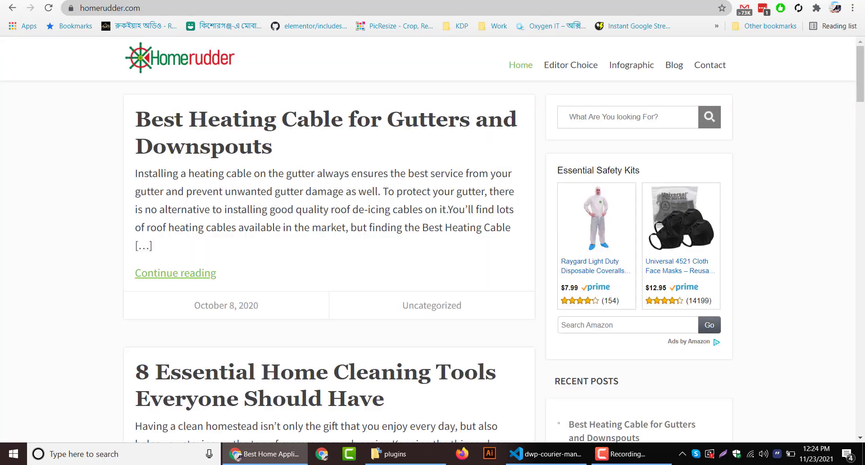
- Open the 'Best Heating Cable for Gutters and Downspouts' post and scroll down to its author box
click(229, 127)
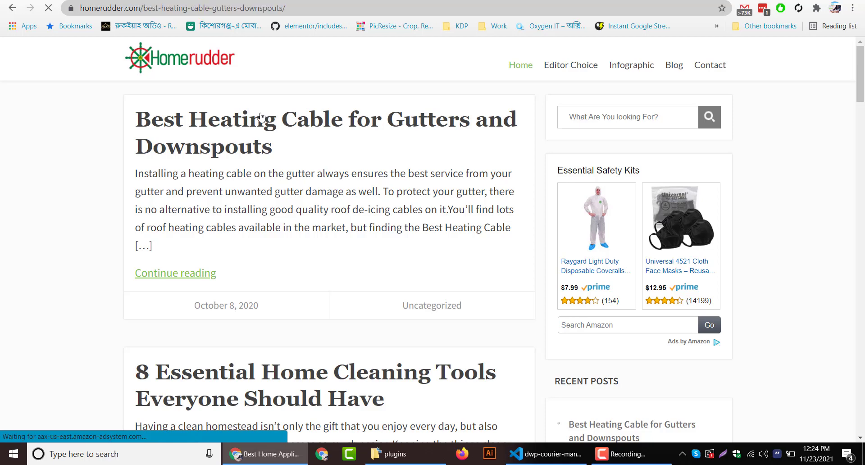
key(ctrl+shift+Tab)
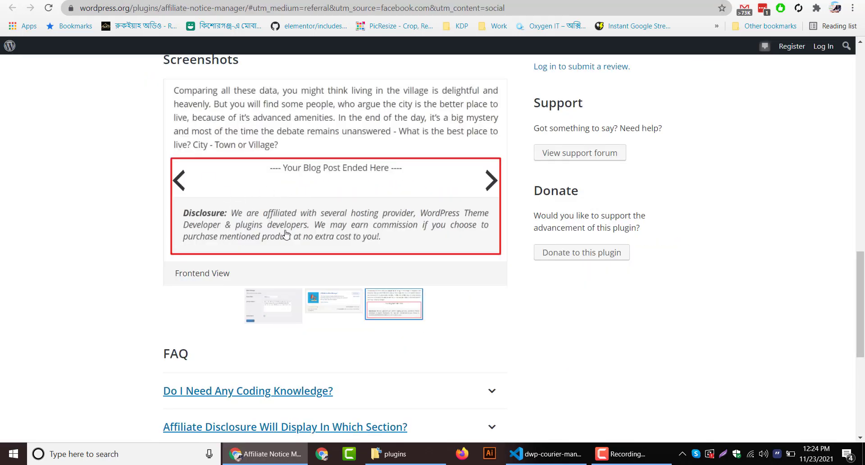
key(ctrl+Tab)
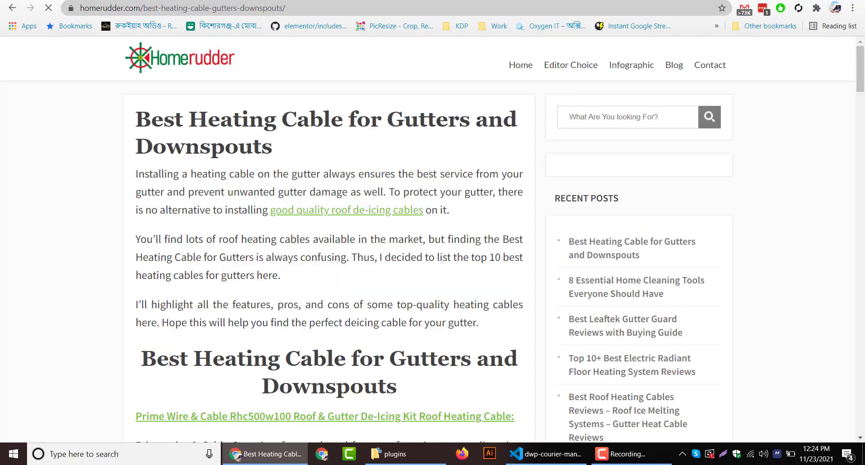
scroll(862, 190, down, 5)
drag(862, 108, 862, 361)
scroll(455, 297, down, 5)
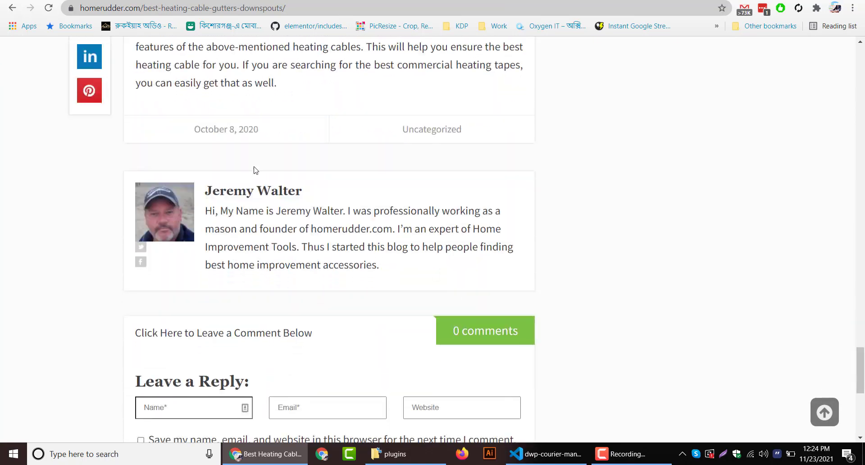
- Download the Affiliate Notice Manager zip, then select the article's path in the address bar
key(ctrl+Tab)
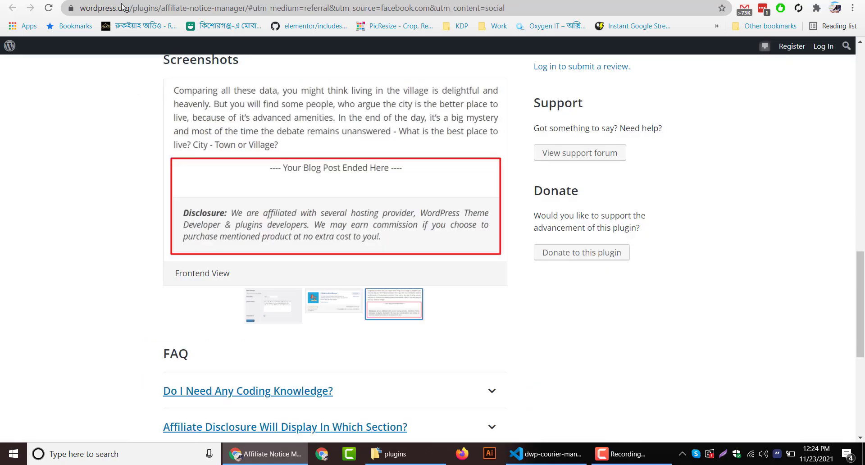
scroll(442, 320, up, 10)
scroll(442, 320, up, 4)
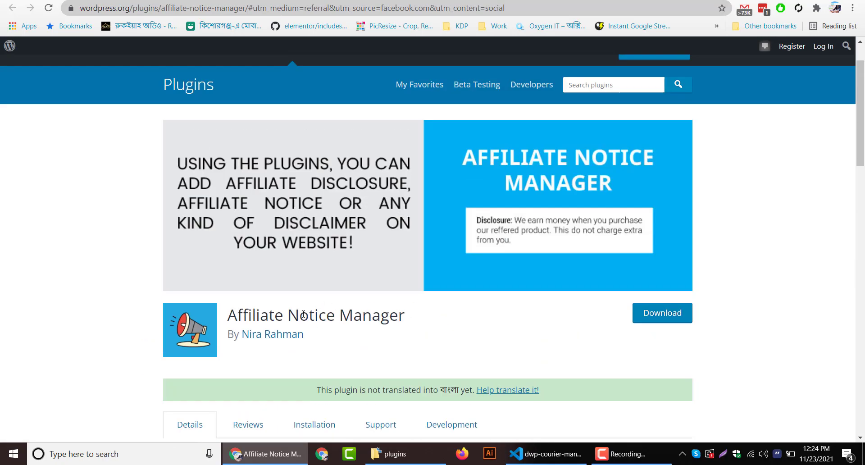
click(674, 320)
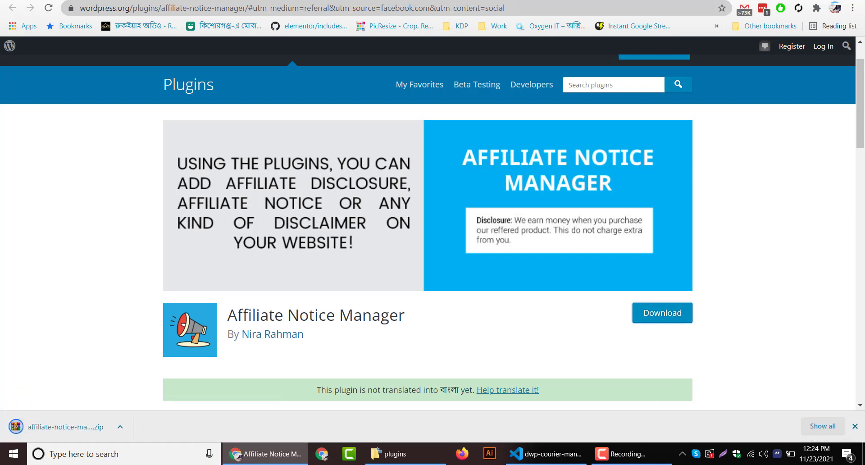
key(alt+Left)
drag(143, 8, 356, 12)
- Go to the site's wp-admin dashboard and open Plugins > Add New
text(wp-admin)
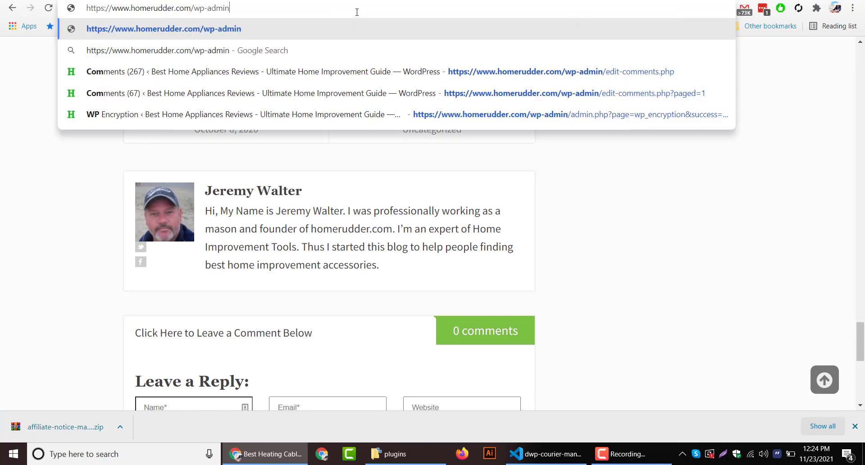
key(Return)
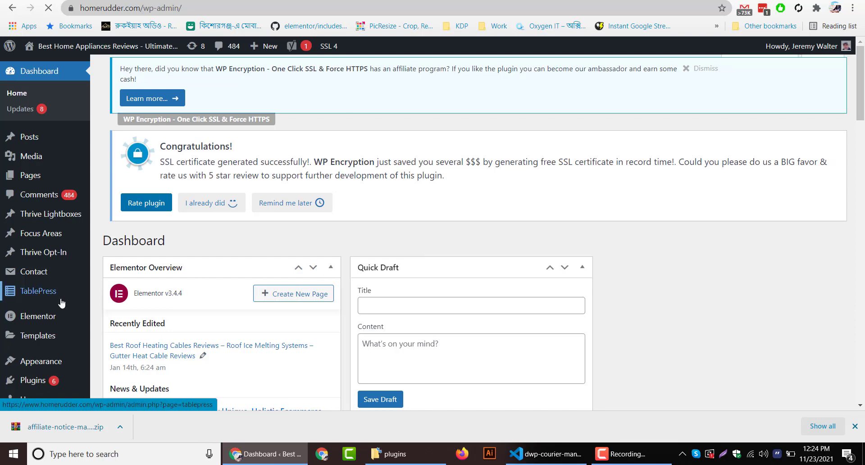
scroll(40, 331, down, 2)
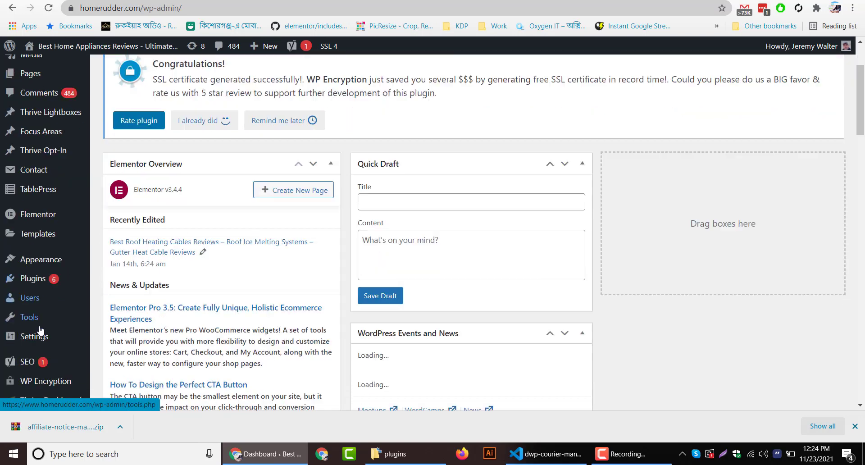
scroll(41, 331, down, 1)
mouse_move(34, 254)
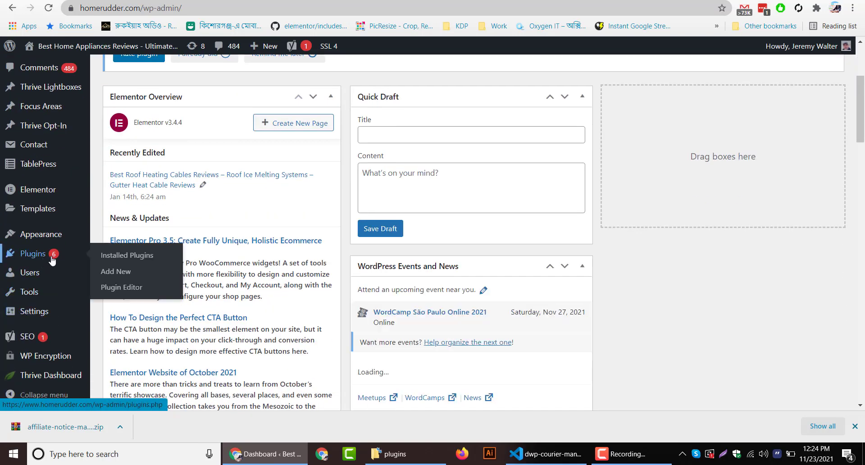
click(112, 272)
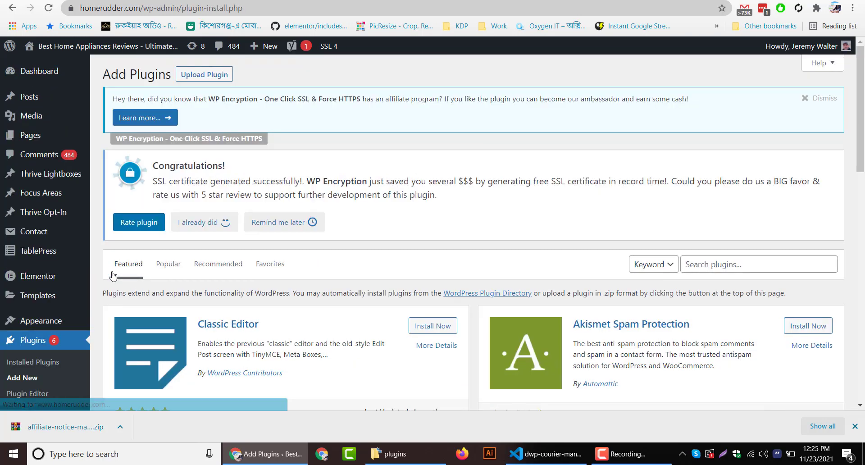
- Upload the Affiliate Notice Manager zip, install it, and activate the plugin
click(195, 80)
scroll(276, 339, down, 3)
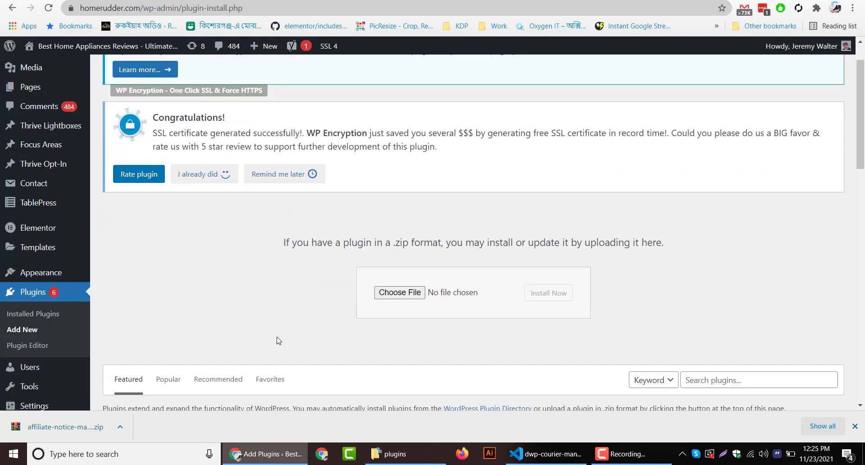
drag(66, 427, 417, 228)
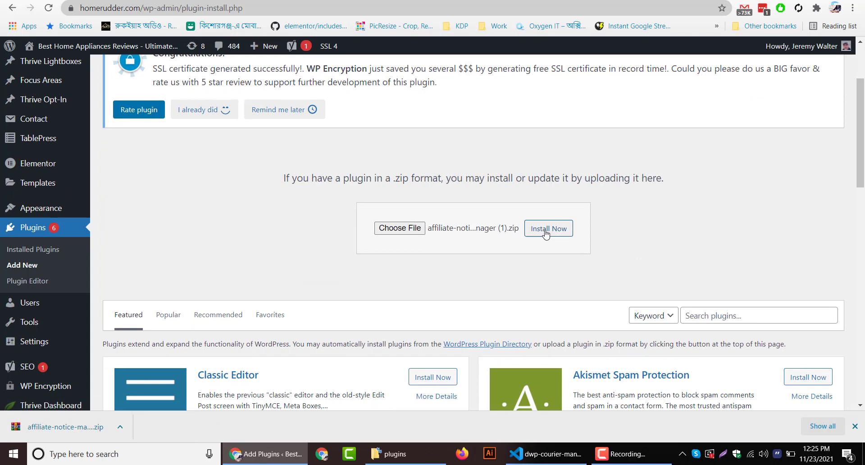
click(546, 233)
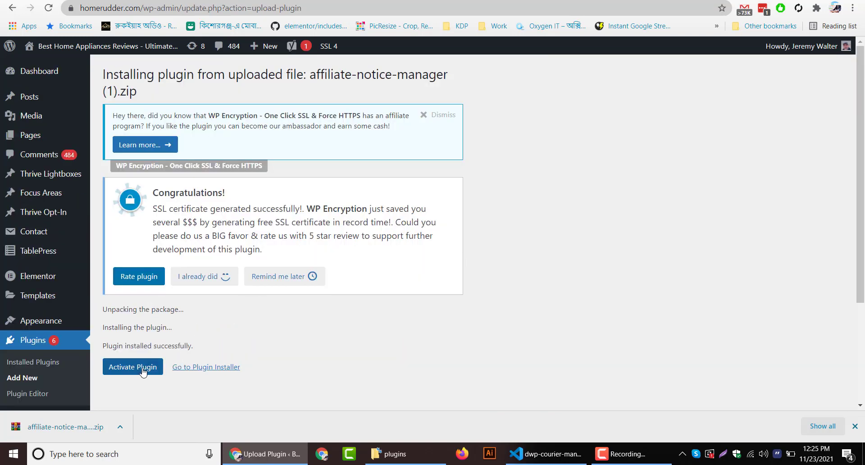
click(140, 370)
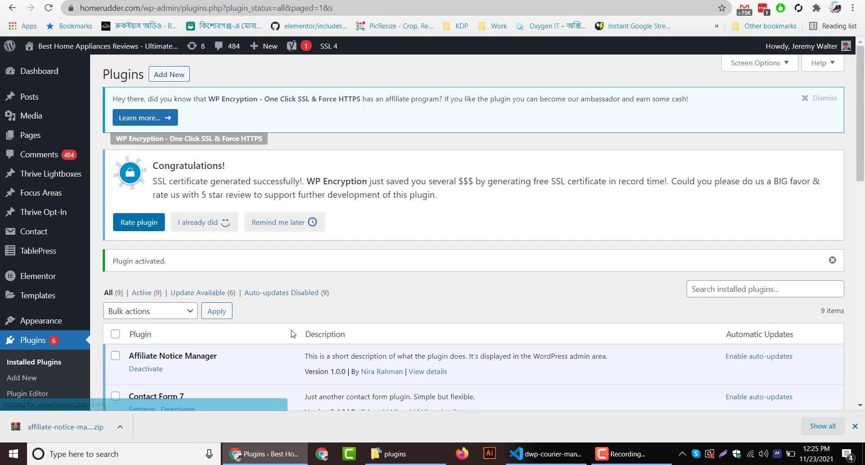
- Open the Settings page under Affiliate Notice Manager in the admin sidebar
scroll(43, 265, down, 10)
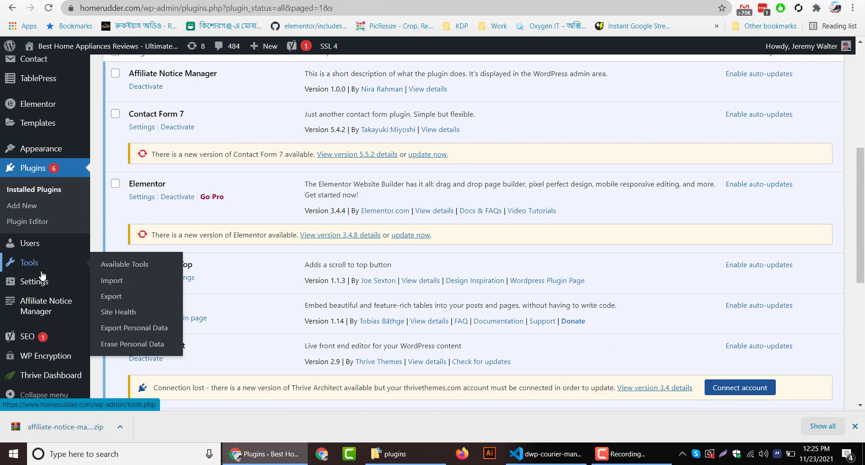
mouse_move(41, 312)
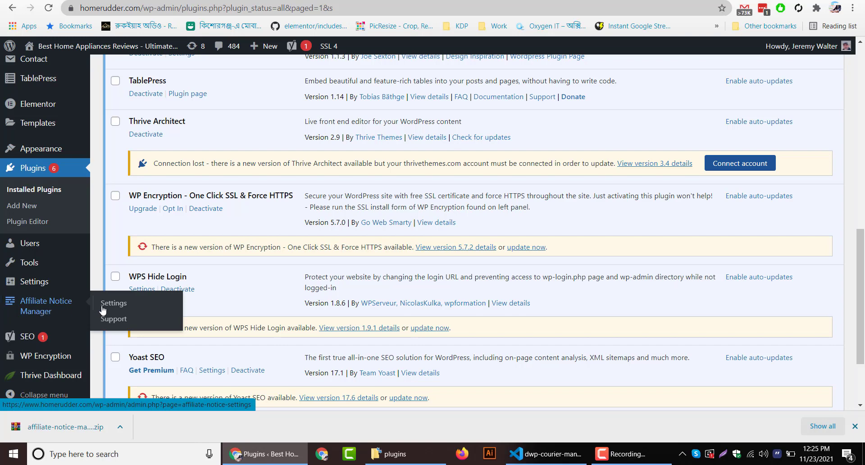
click(119, 307)
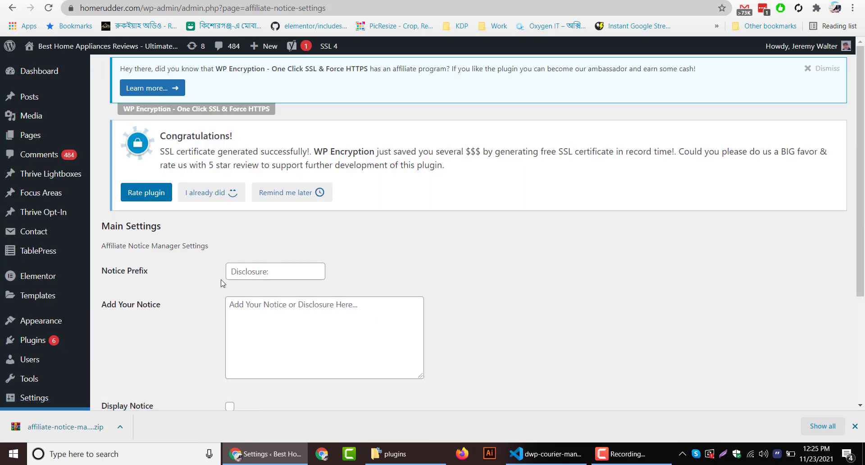
scroll(252, 297, down, 3)
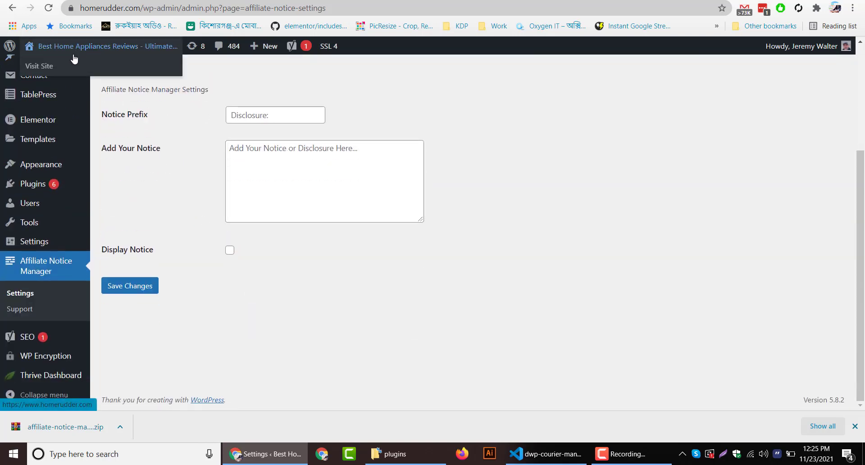
- Visit the live homepage and scroll through the Best Heating Cable article
click(69, 69)
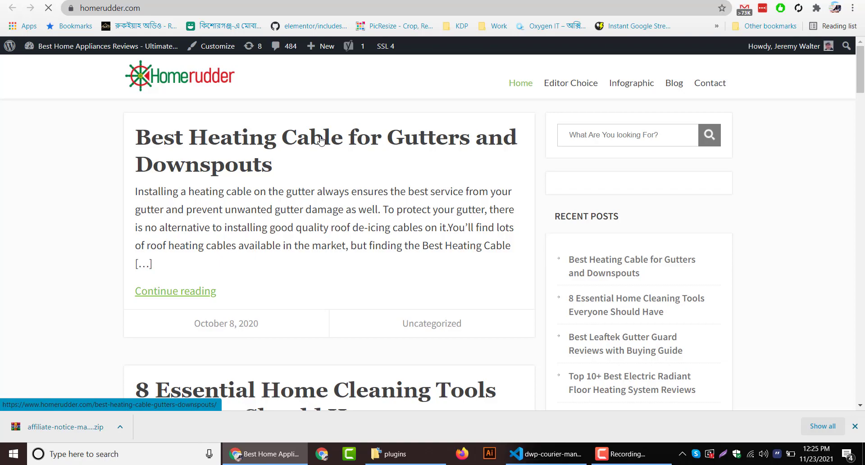
click(321, 141)
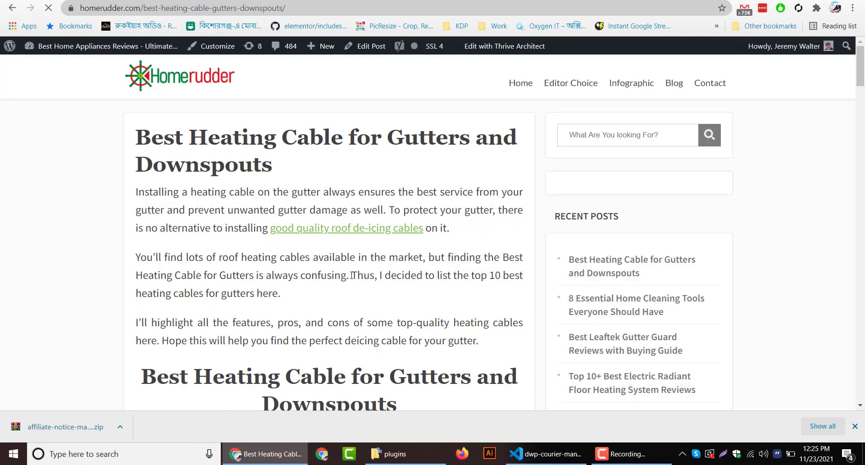
scroll(350, 274, down, 10)
drag(861, 131, 861, 358)
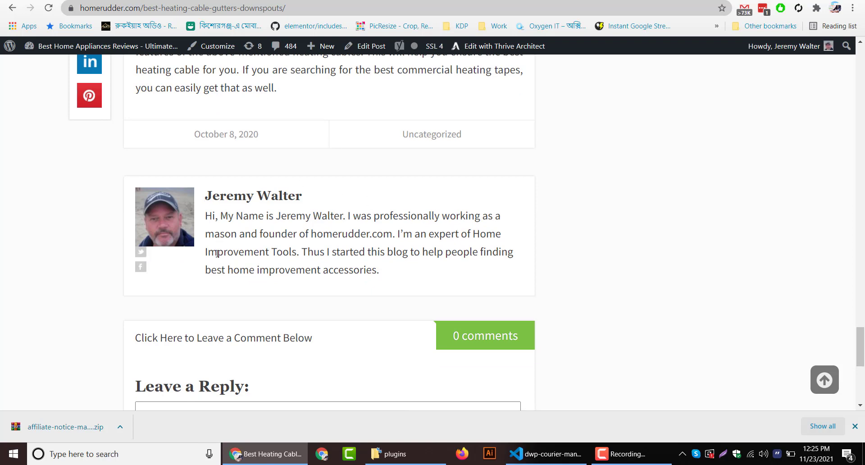
scroll(329, 234, up, 3)
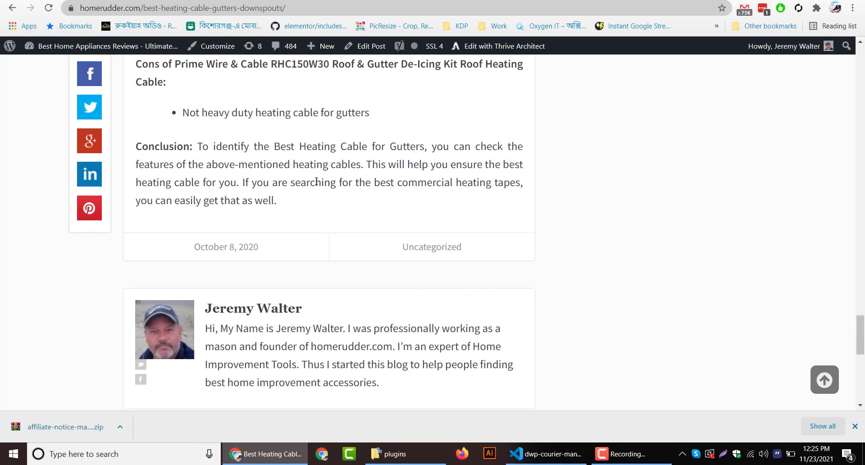
- On the plugin settings, enter 'Affiliate Disclosure:' in the Notice Prefix field
key(alt+Left)
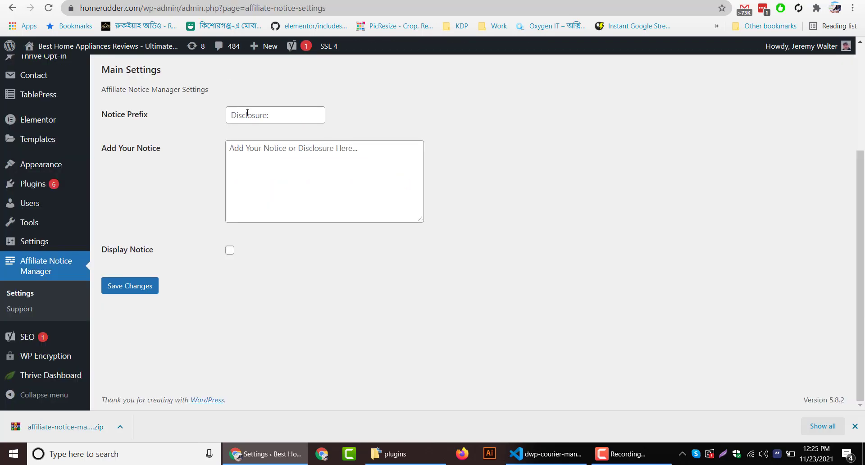
click(247, 114)
text(A)
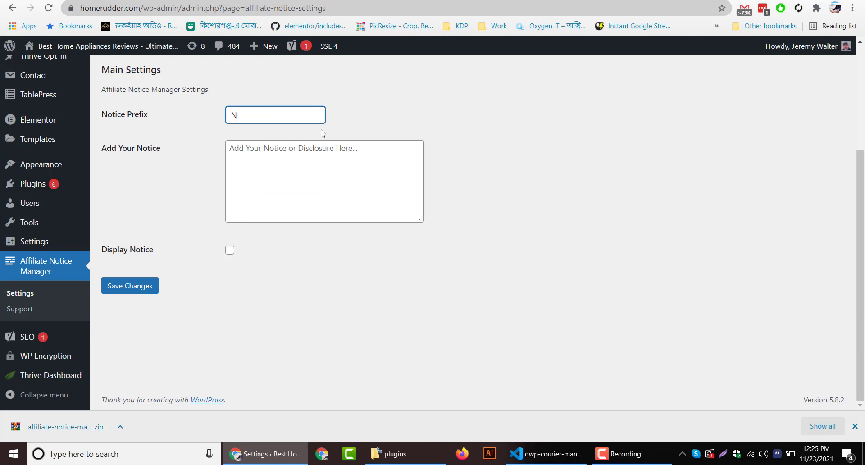
text(ffiliate Disclou)
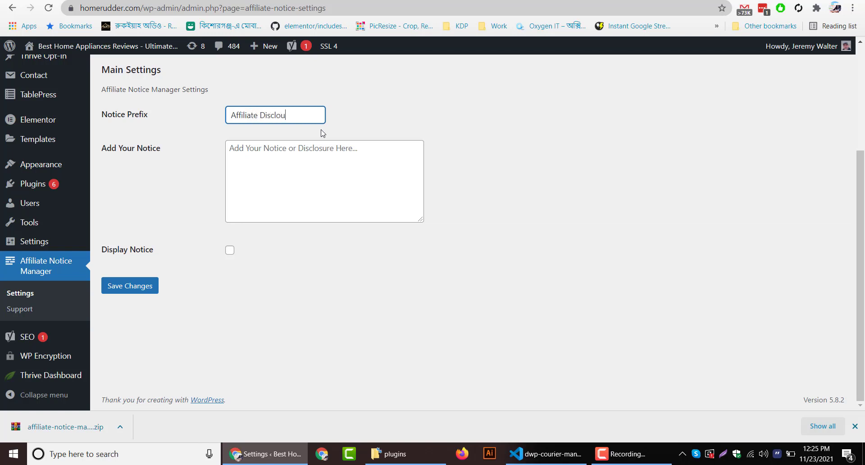
text(s)
key(BackSpace)
- Finish the prefix and type the notice 'We are affiliated with several companies...' about small commissions
text(sure:)
click(310, 158)
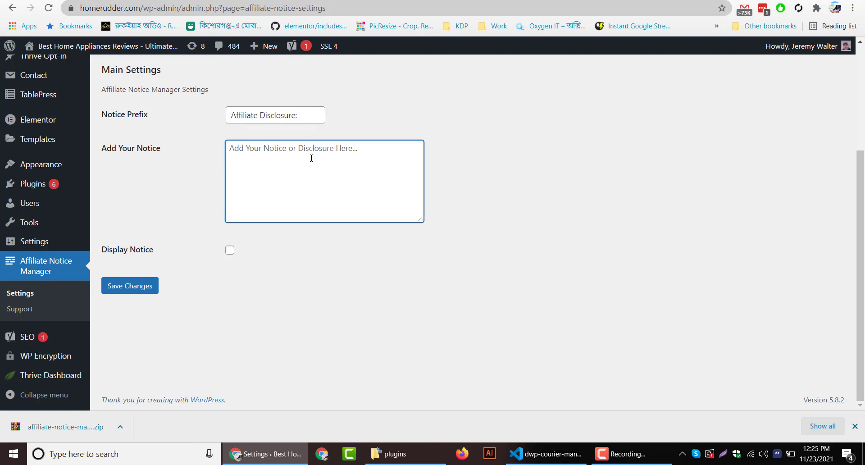
text(We are af)
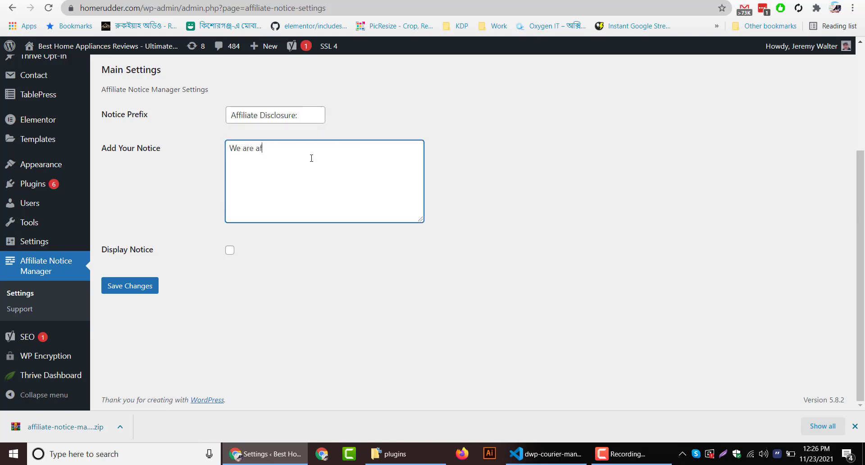
text(filiated with several companies. When your)
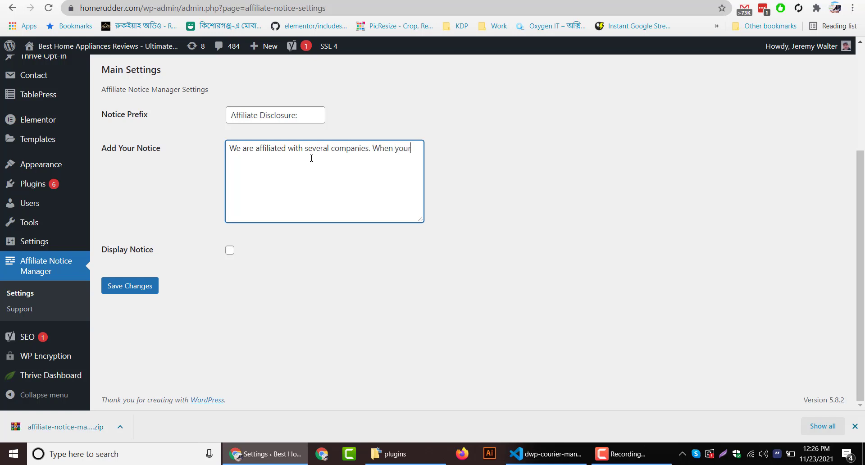
key(BackSpace)
text(purchased)
key(BackSpace)
text(any refered produ)
text(ct, we ge)
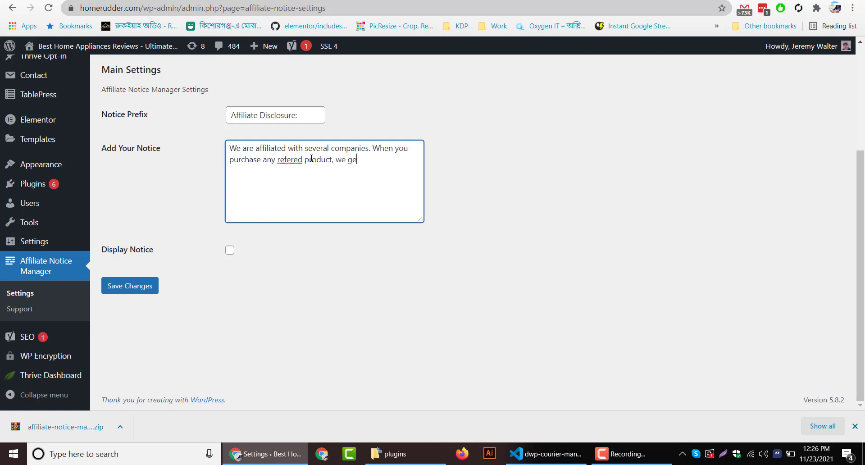
text(t small commission )
text(. It does not )
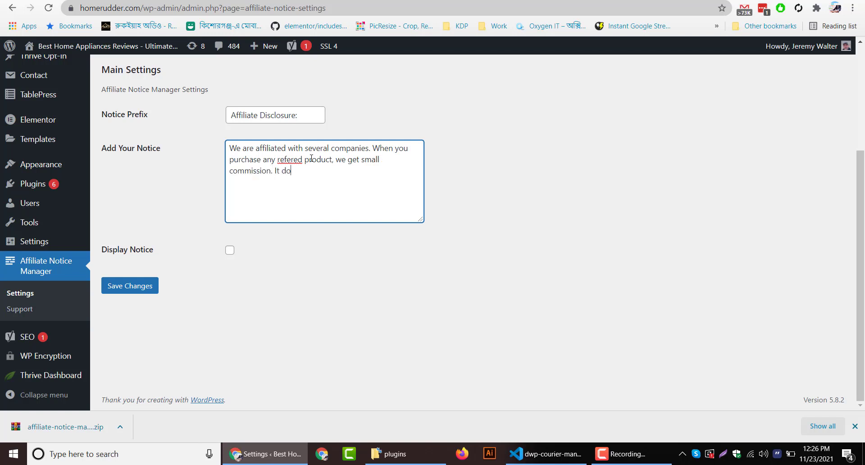
text(charge you anything ext)
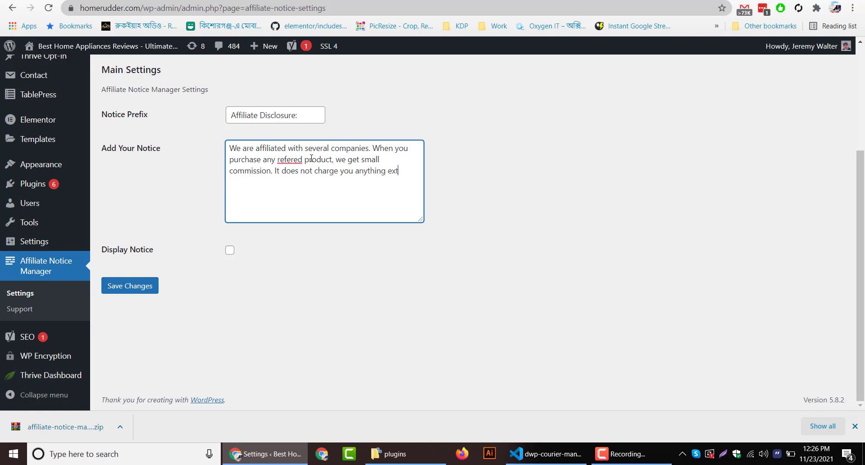
text(ra, but get get as)
key(BackSpace)
text( small percentage.)
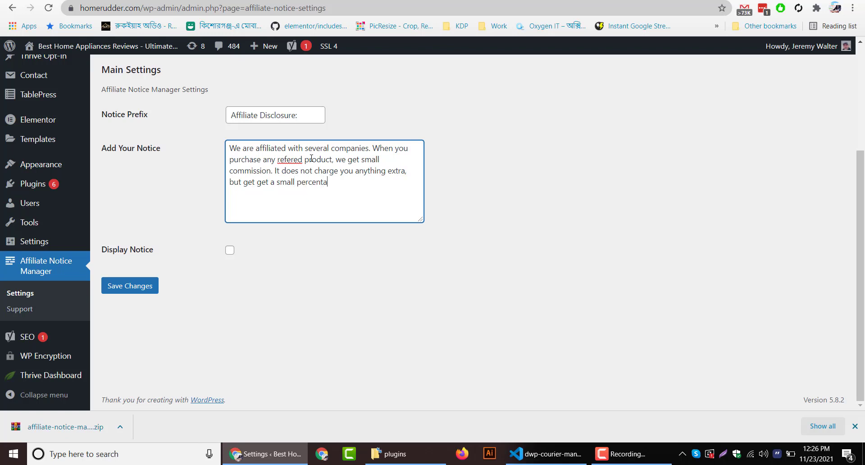
- Enable Display Notice and save the Affiliate Notice Manager settings
click(216, 261)
click(230, 251)
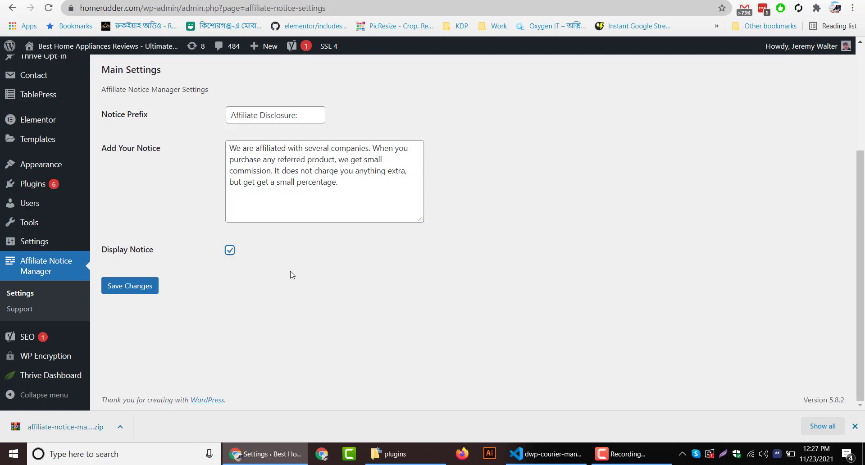
click(139, 289)
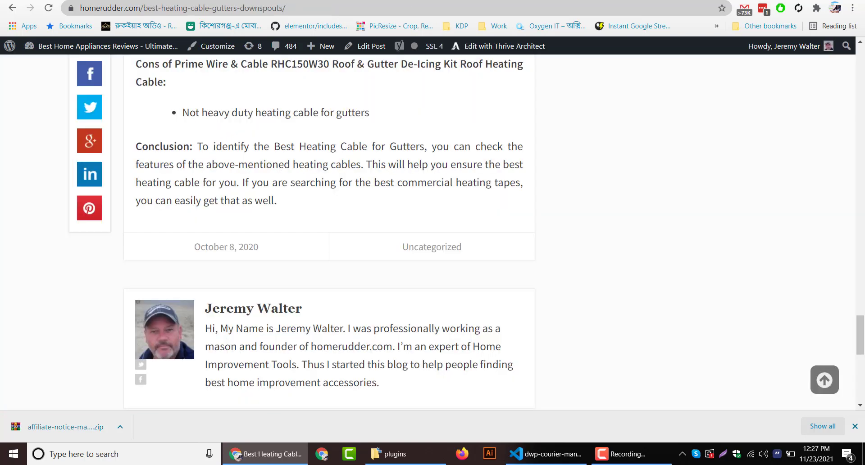
- Reload the post to confirm the Affiliate Disclosure notice appears below its conclusion, then return to the notice settings
click(49, 8)
scroll(239, 185, down, 1)
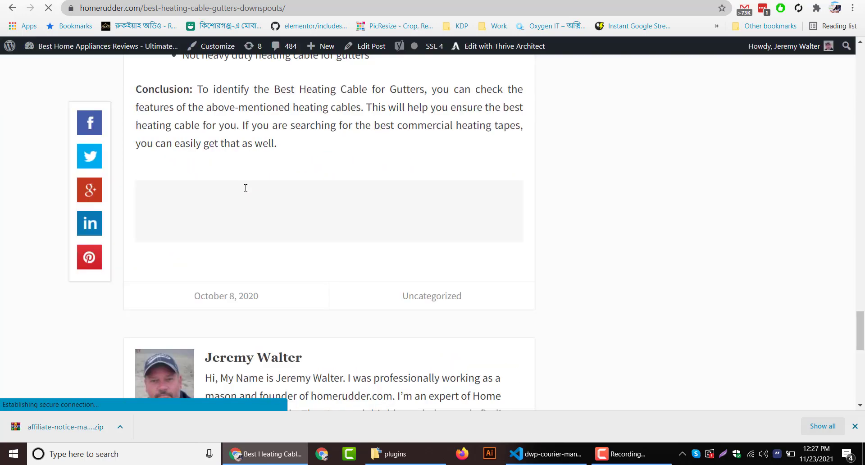
scroll(270, 272, up, 1)
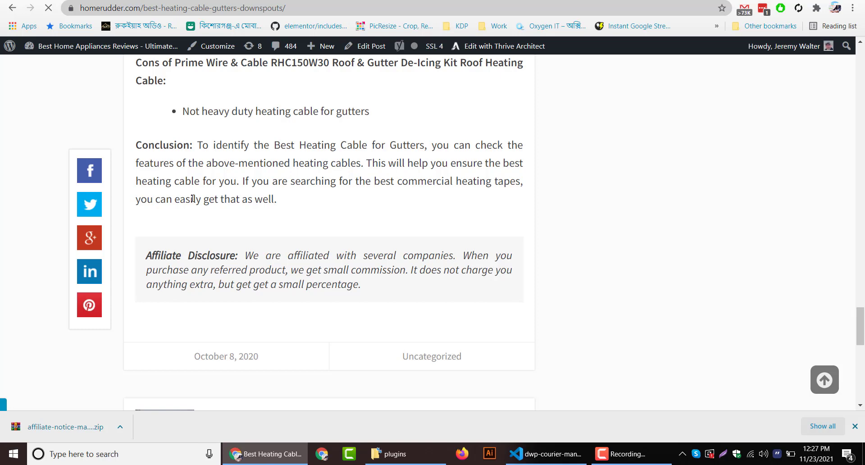
scroll(321, 303, down, 3)
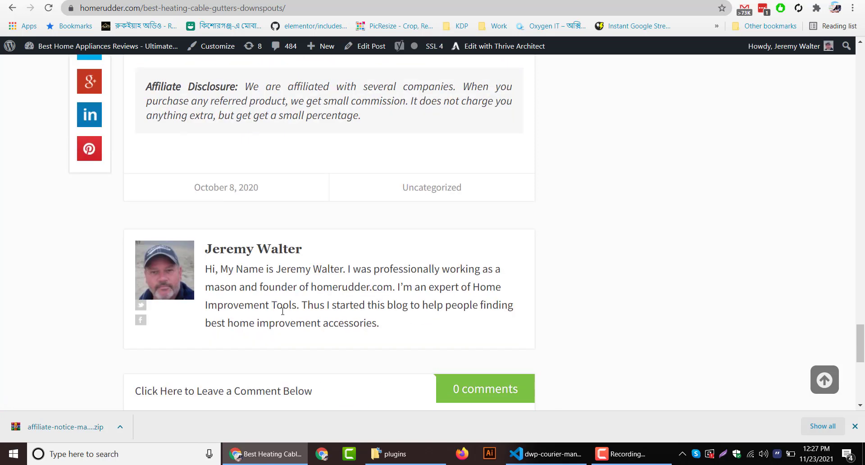
scroll(282, 310, up, 3)
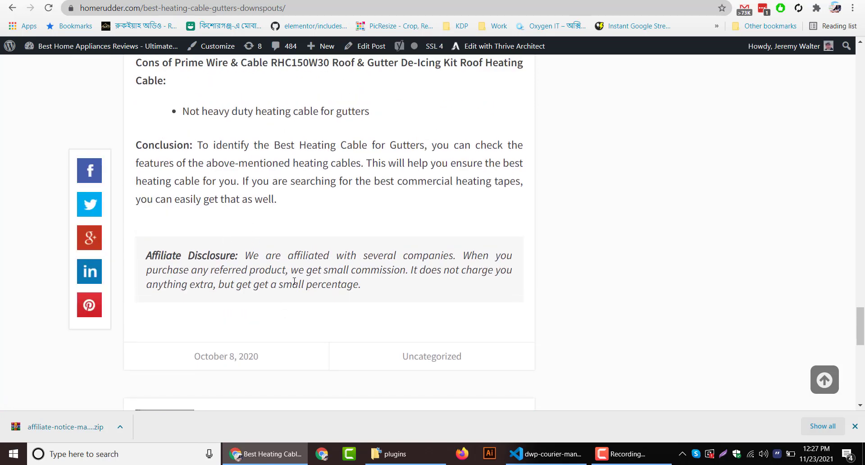
scroll(338, 295, up, 4)
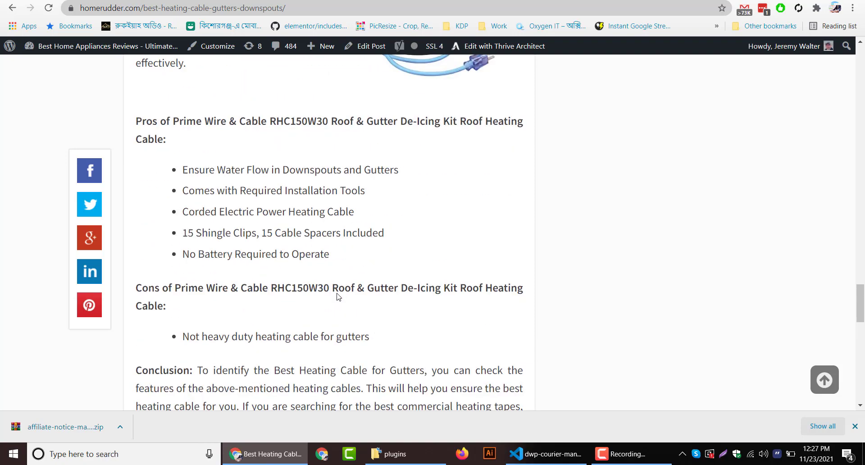
scroll(338, 295, down, 6)
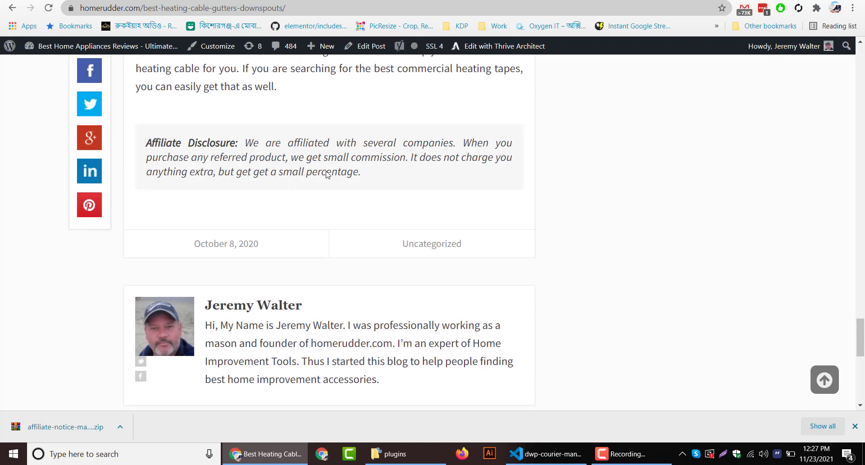
key(ctrl+Tab)
scroll(391, 300, down, 2)
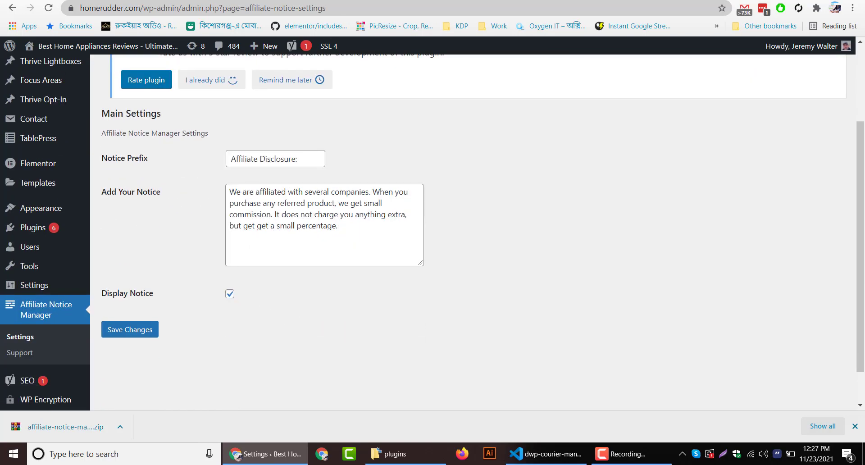
key(ctrl+Tab)
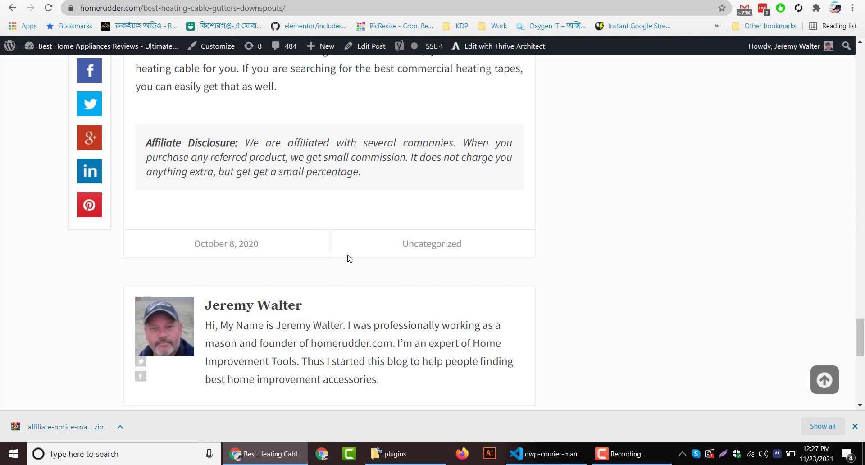
scroll(348, 263, up, 4)
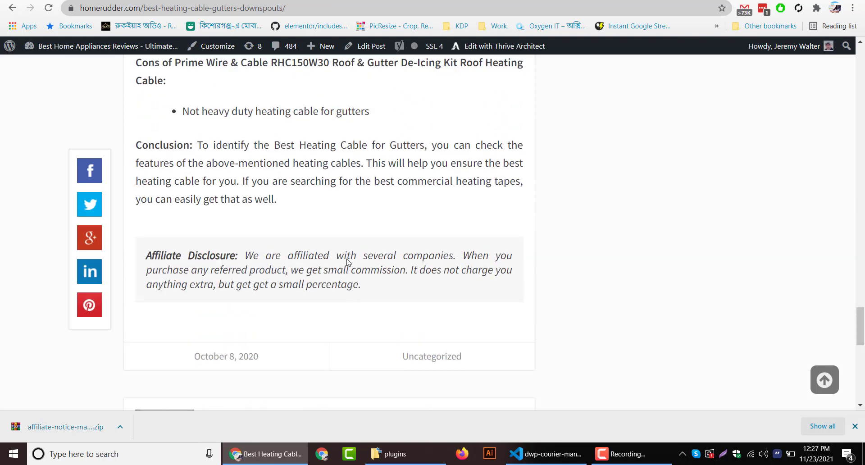
key(ctrl+shift+Tab)
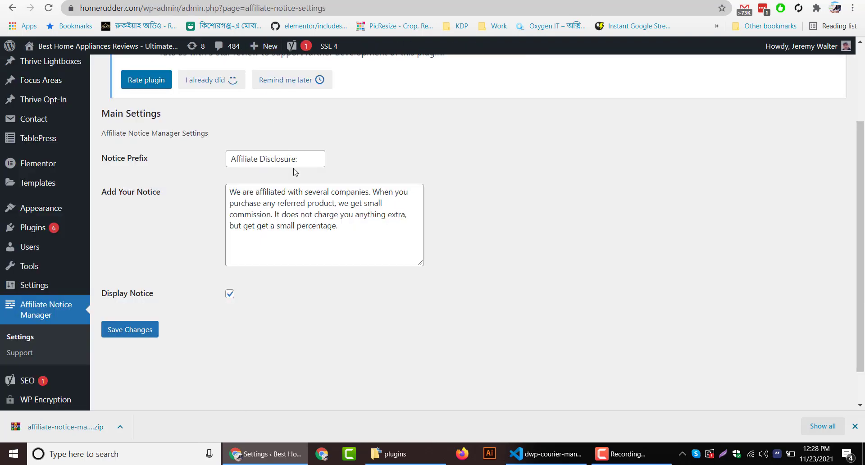